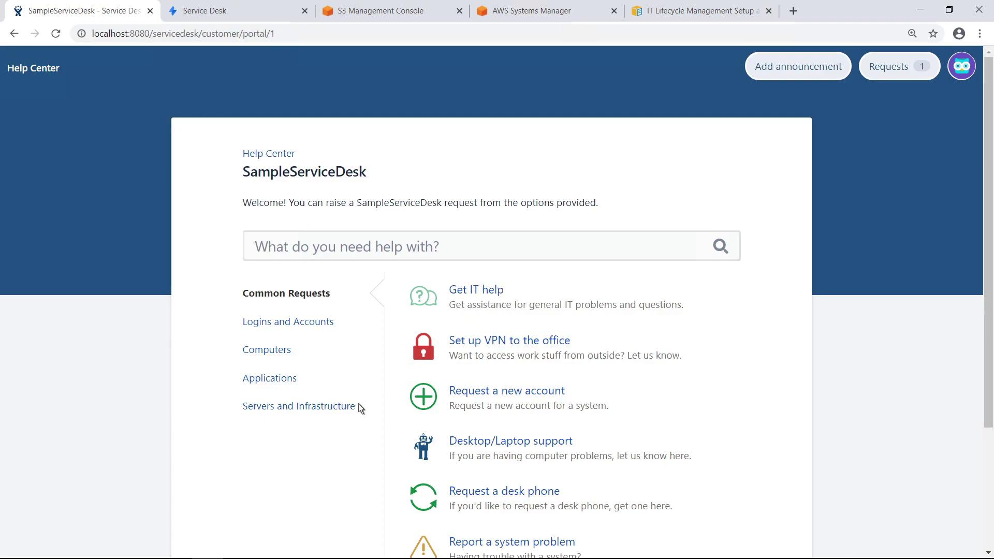
- Start an AWS Service Catalog product request with summary 'New S3 Bucket' and product S3 WithLifeCycle
click(353, 414)
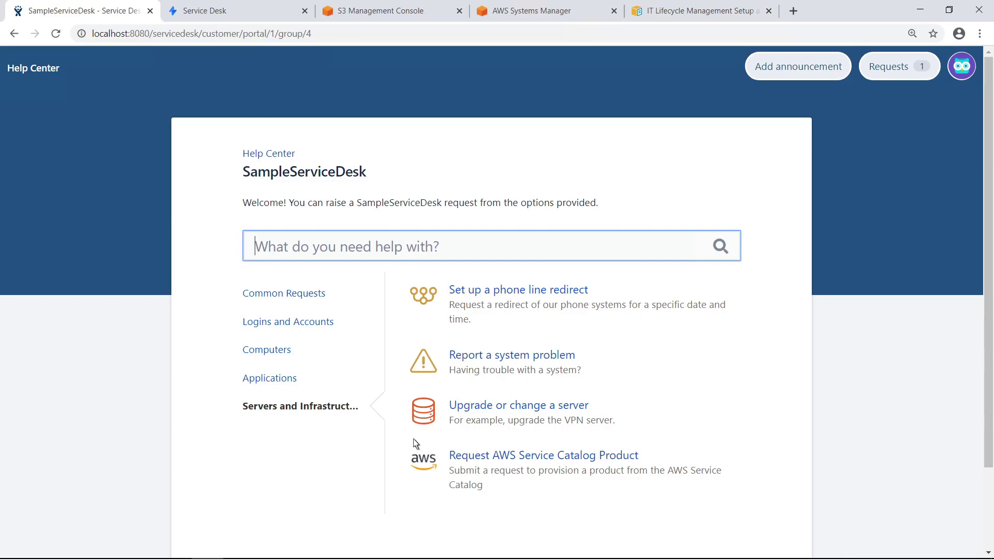
click(459, 459)
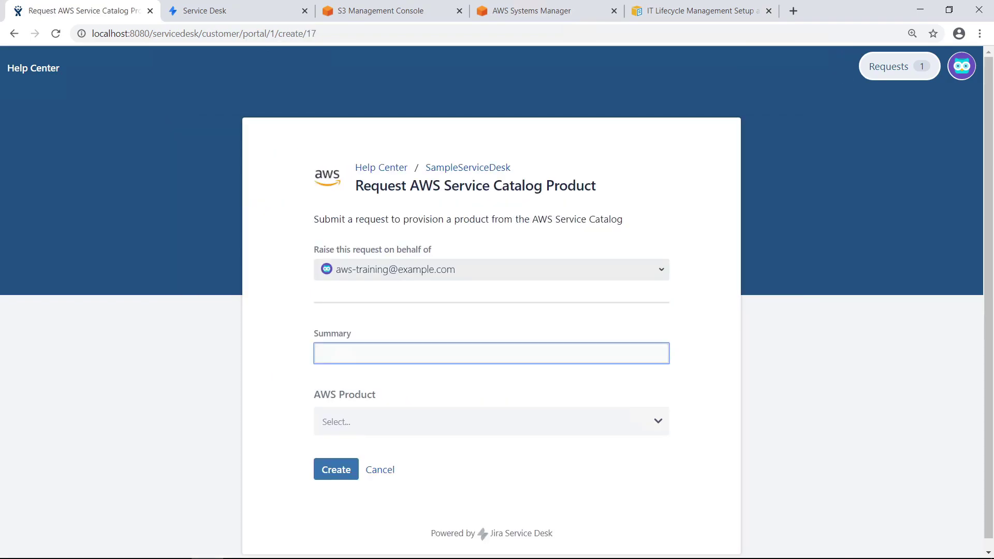
text(New S3 Bucket)
click(657, 425)
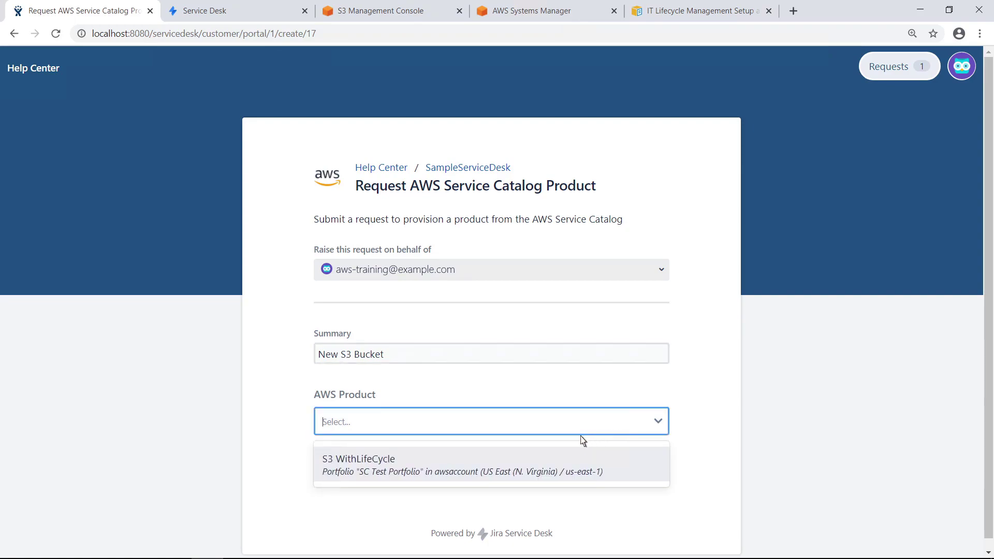
click(393, 463)
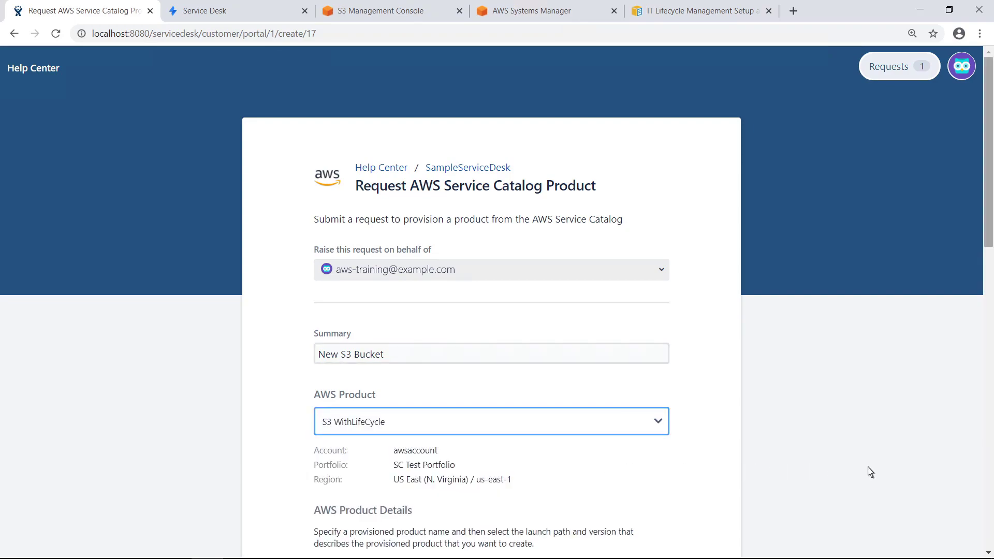
- Replace the default provisioned product name with 'Sample-S3-Bucket'
scroll(988, 473, down, 6)
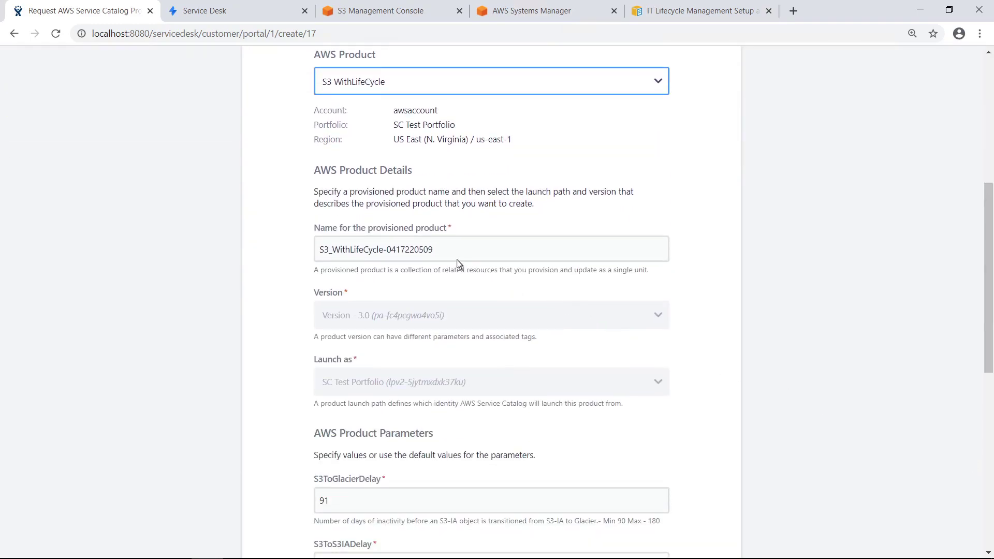
triple_click(434, 252)
text(Sample-S3-Bucket)
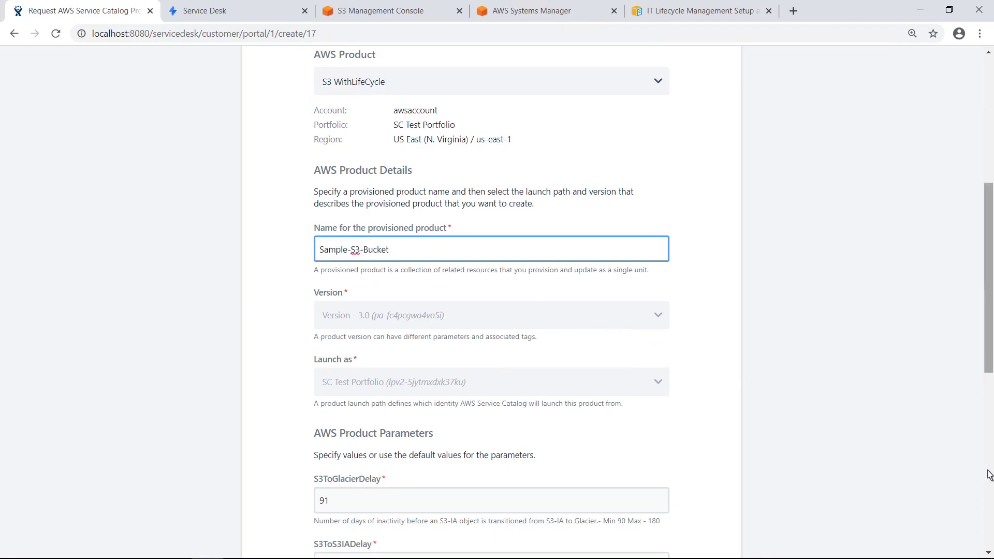
- Add a tag with key CostCenter and value 1001
scroll(989, 476, down, 9)
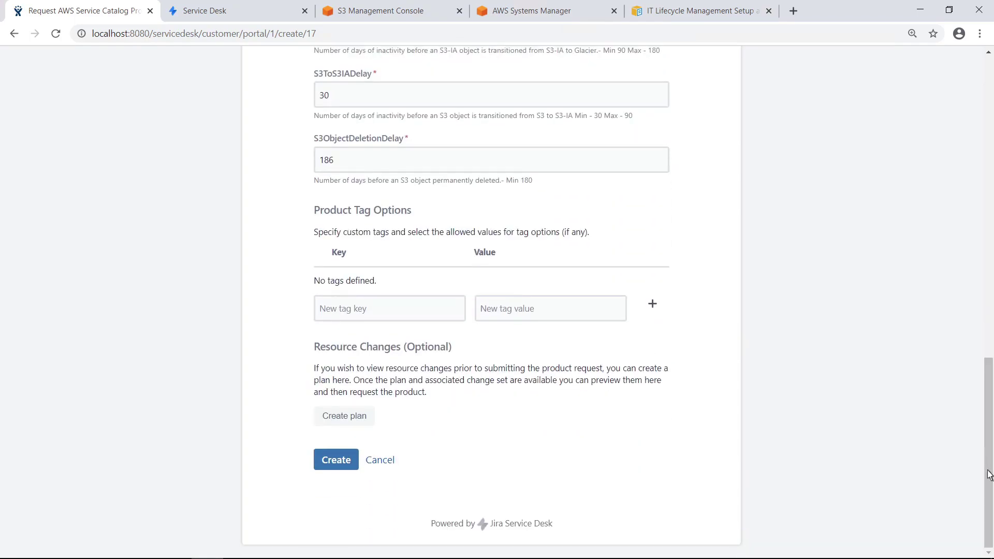
click(327, 311)
text(CostCenter)
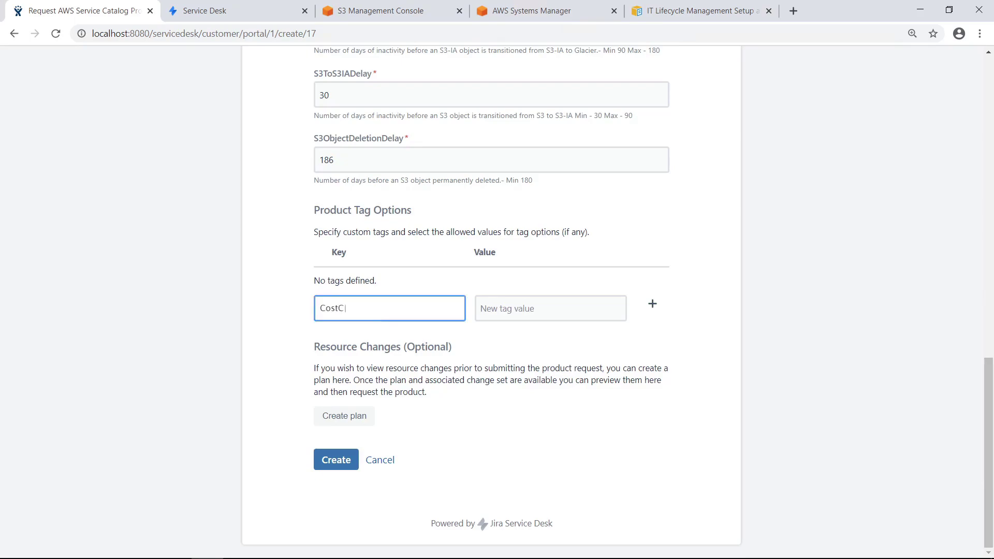
click(483, 309)
text(1001)
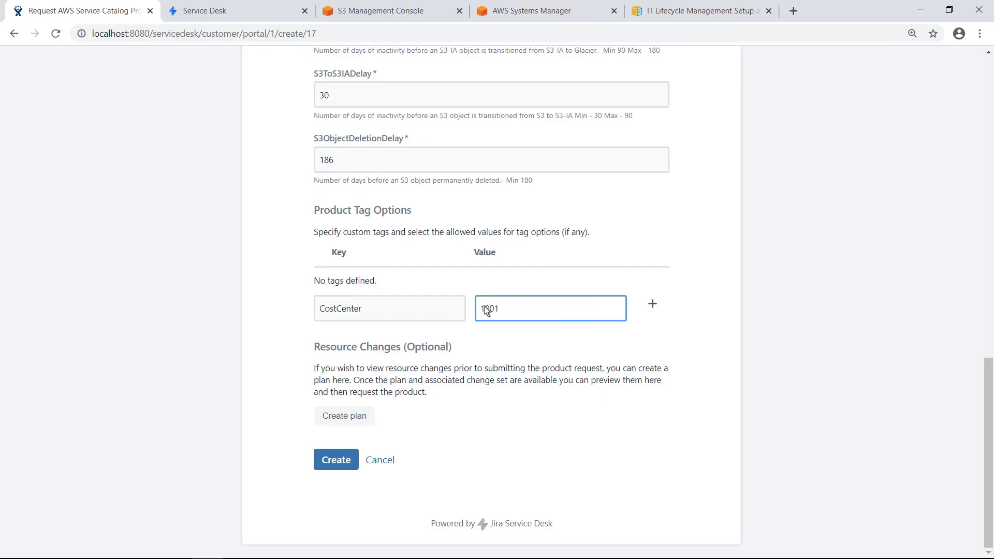
- Create request SAM-55 and watch Sample-S3-Bucket reach AVAILABLE with provisioning SUCCEEDED
click(350, 463)
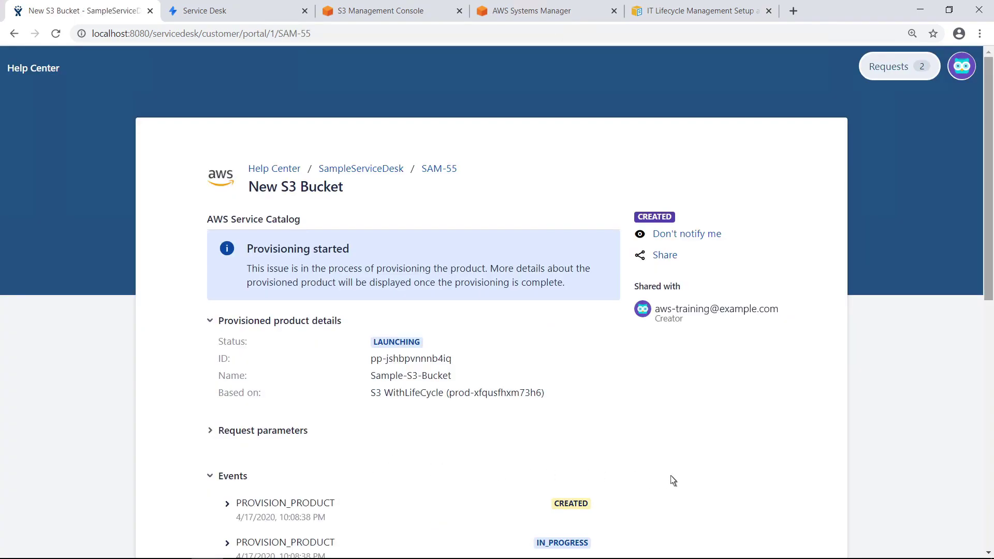
scroll(989, 492, down, 3)
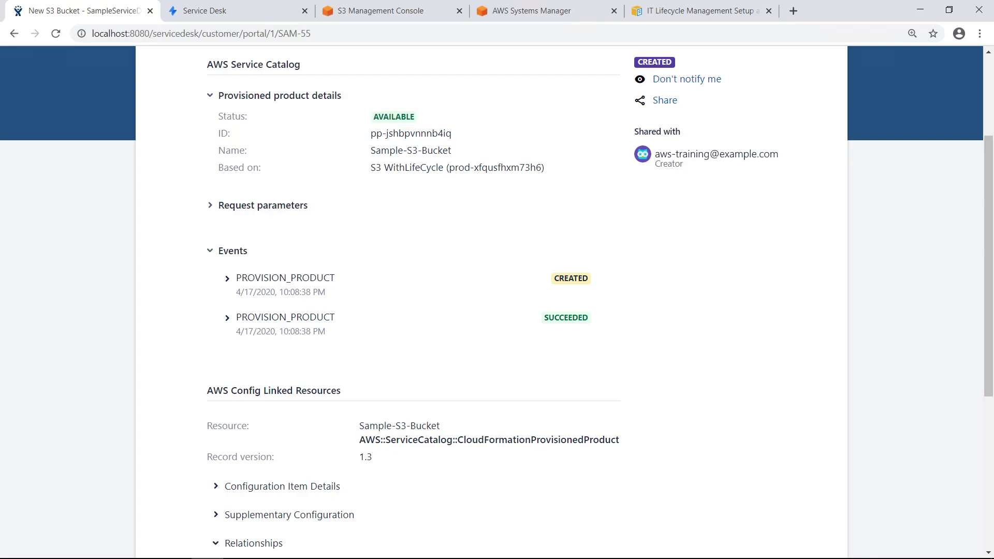
click(423, 18)
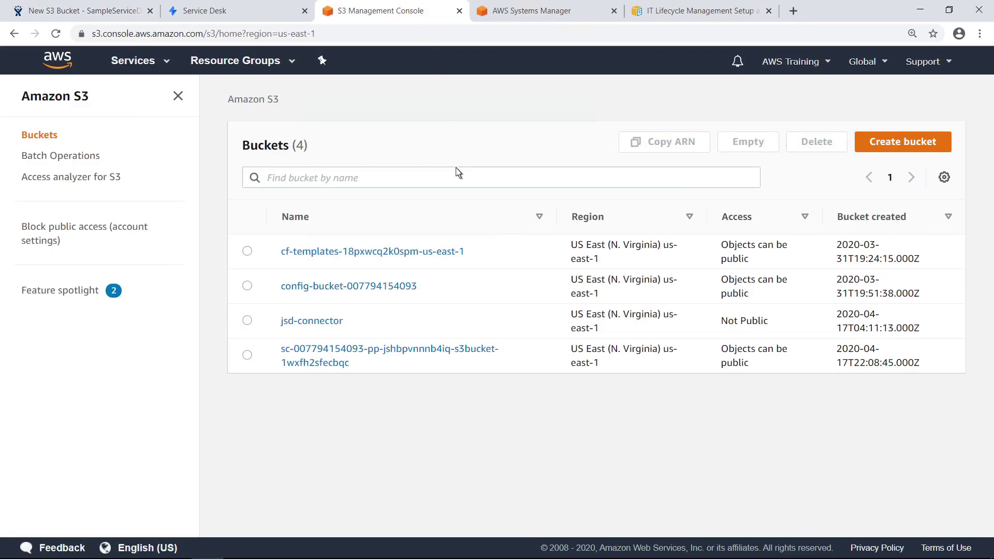
click(496, 354)
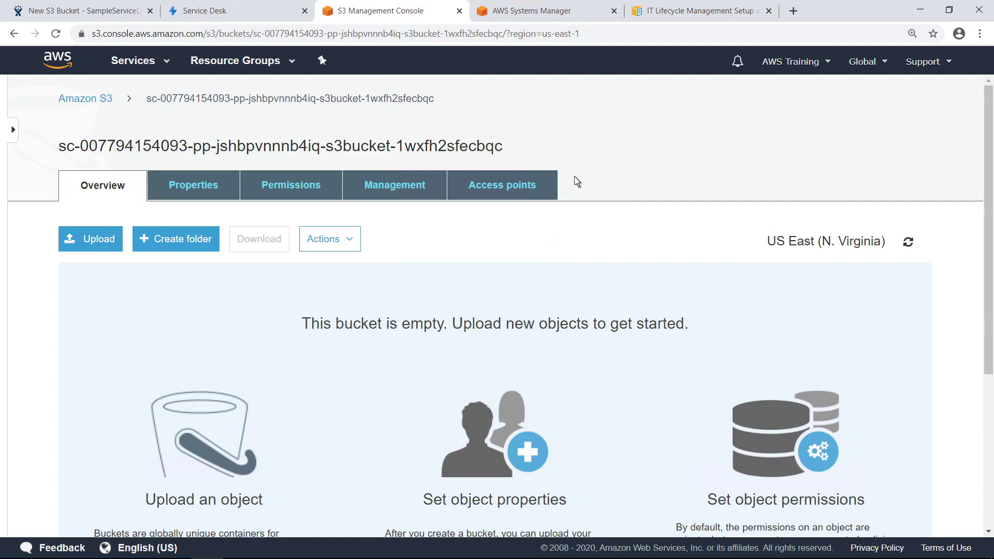
- Jump to the 'Creating Issues with Suggestions and a Linked AWS Resource' section of the IT Lifecycle docs
click(651, 15)
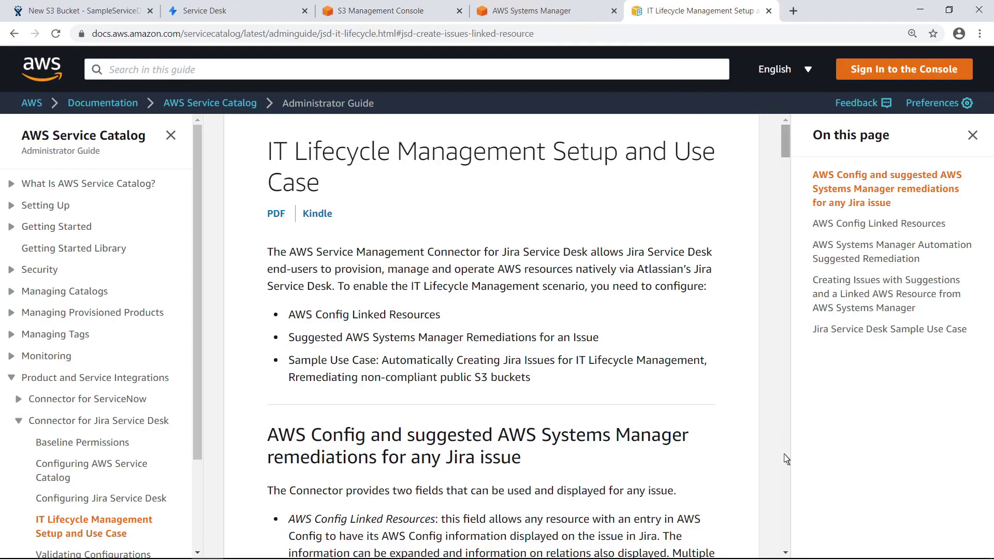
scroll(787, 459, down, 5)
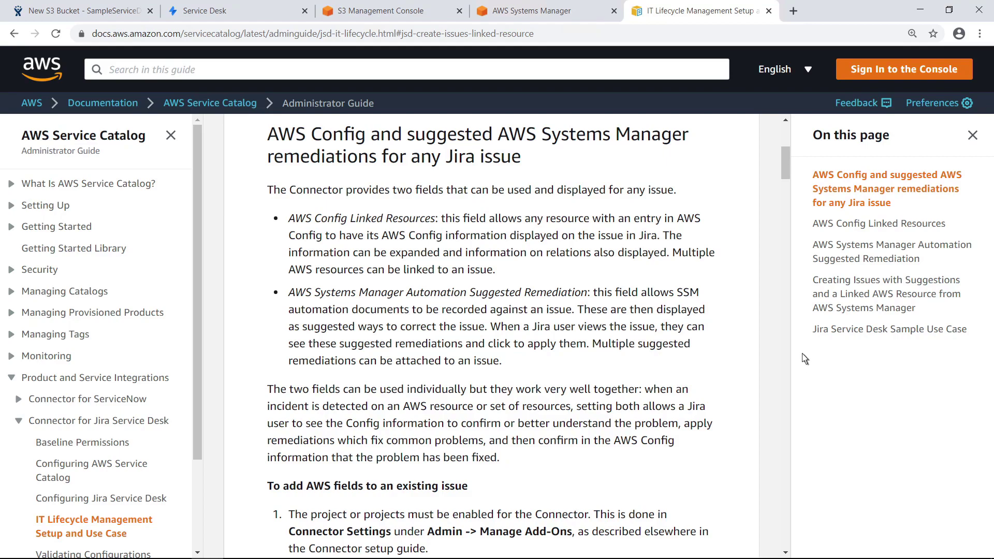
click(817, 290)
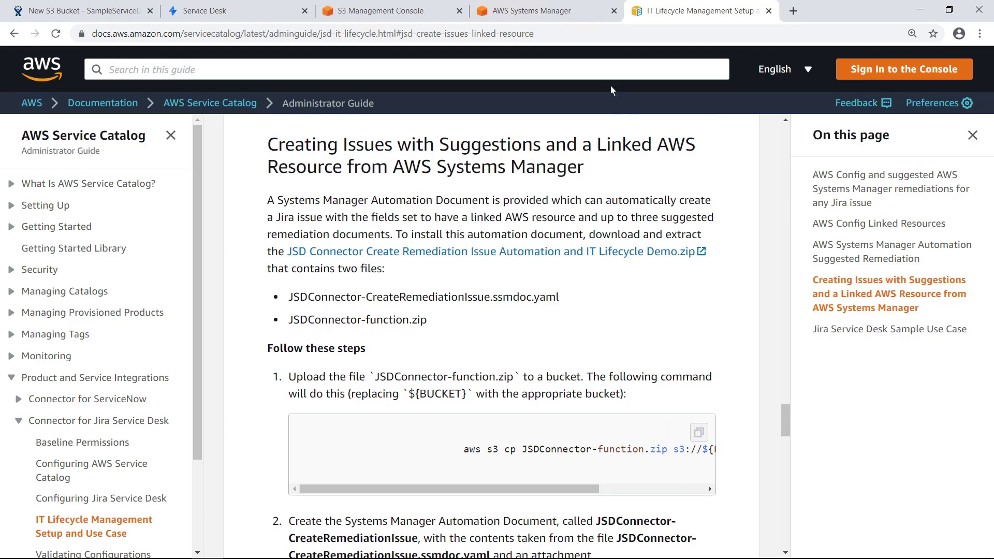
- Open the owned JSDConnector-CreateRemediationIssue document and scroll to its parameters and aws:executeScript step
click(573, 11)
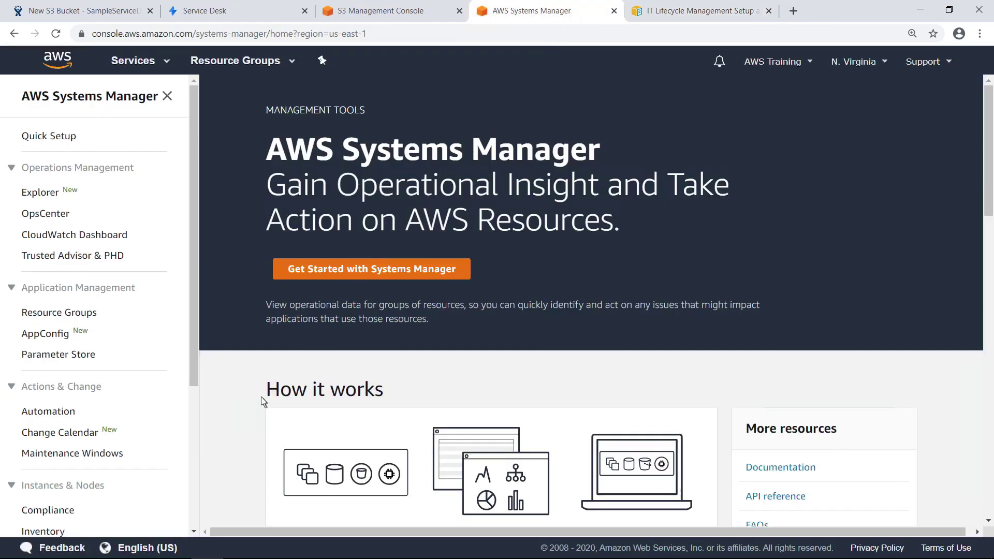
scroll(195, 477, down, 4)
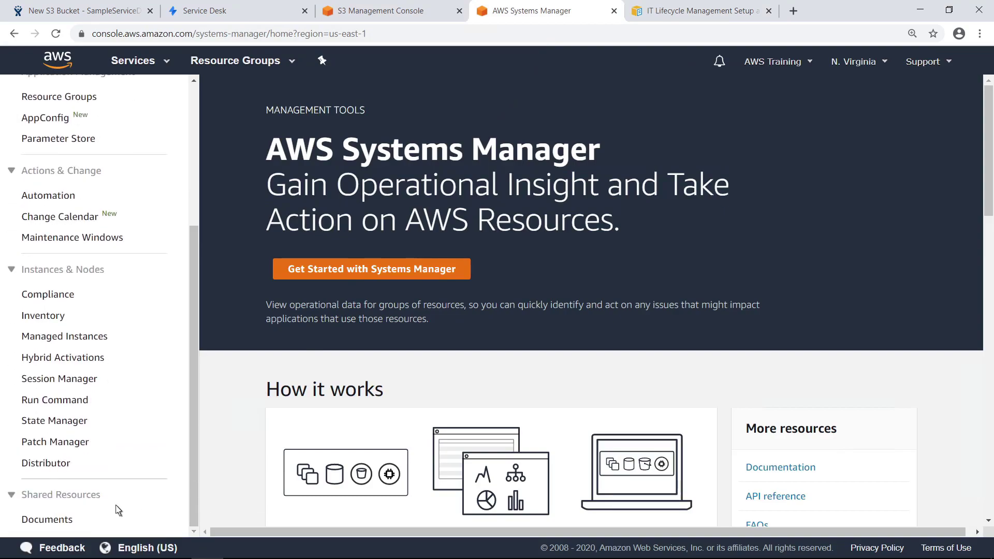
click(72, 520)
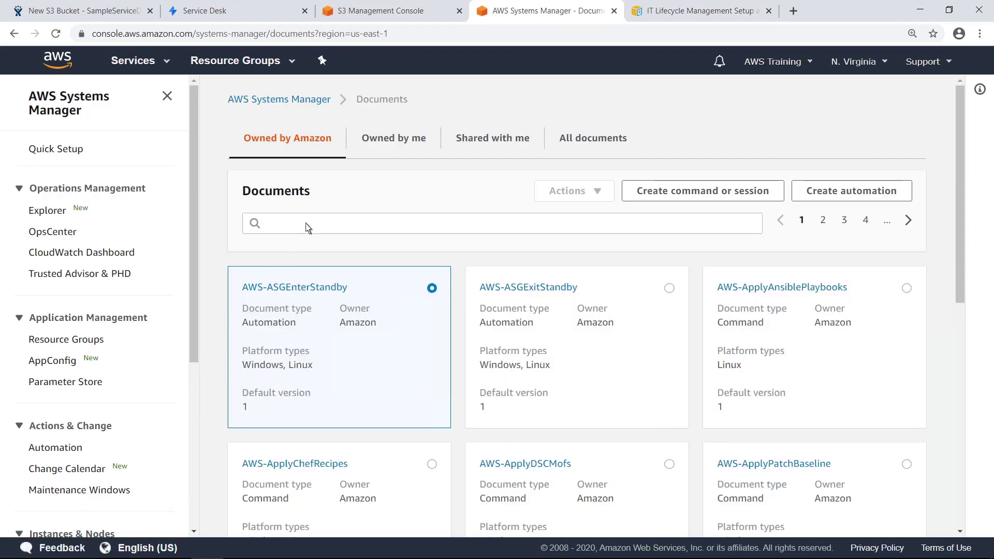
click(369, 141)
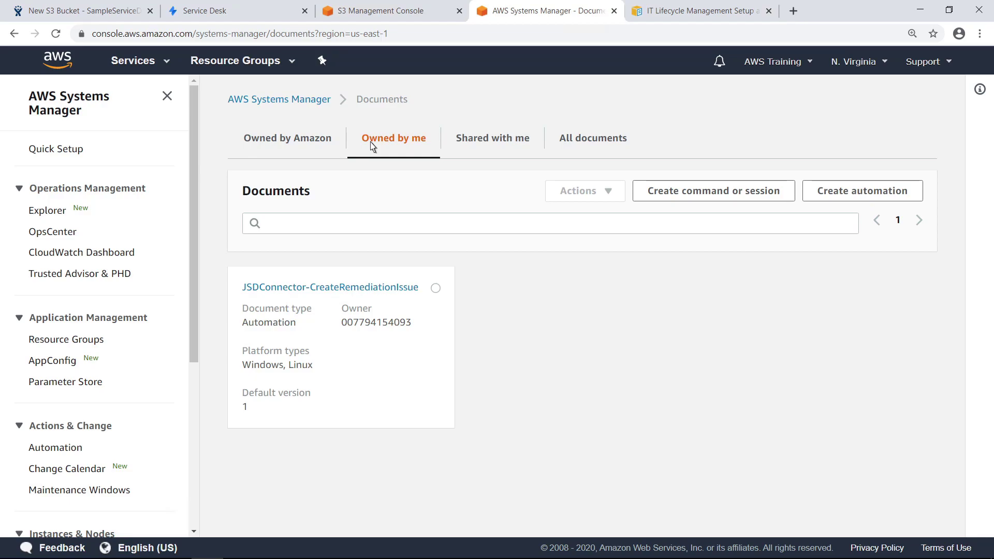
click(409, 287)
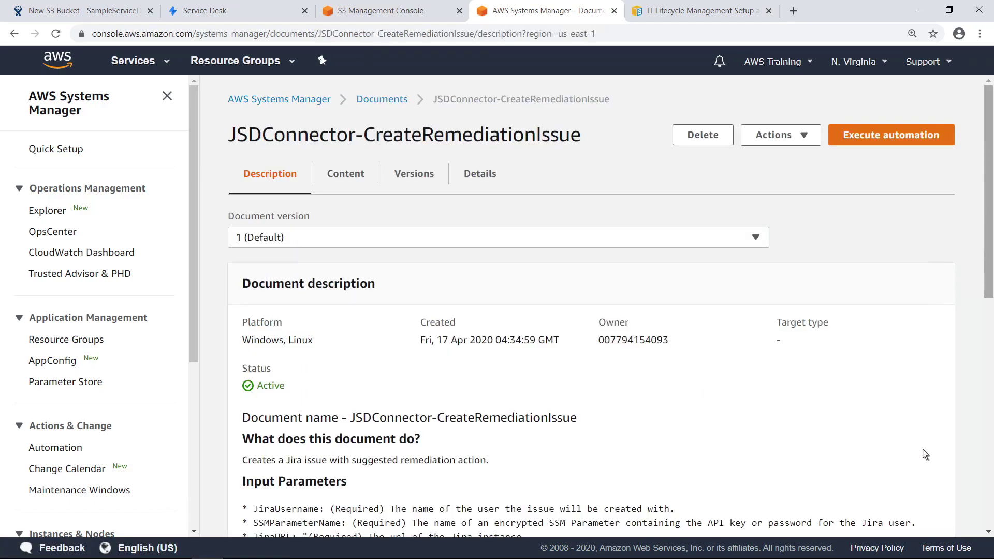
scroll(989, 475, down, 9)
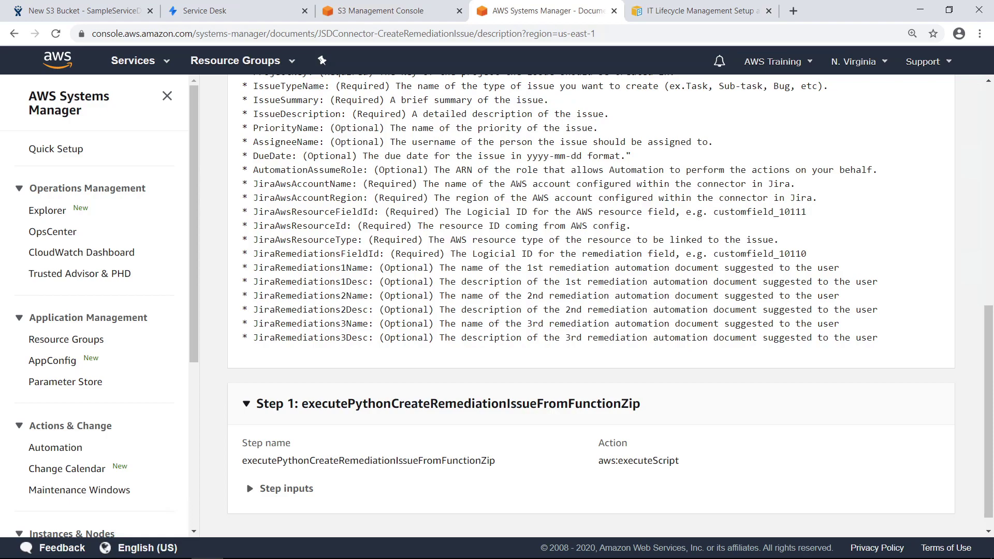
- Open the s3-bucket-public-read-prohibited-with-remediations rule from the AWS Config rules list
click(168, 63)
click(60, 238)
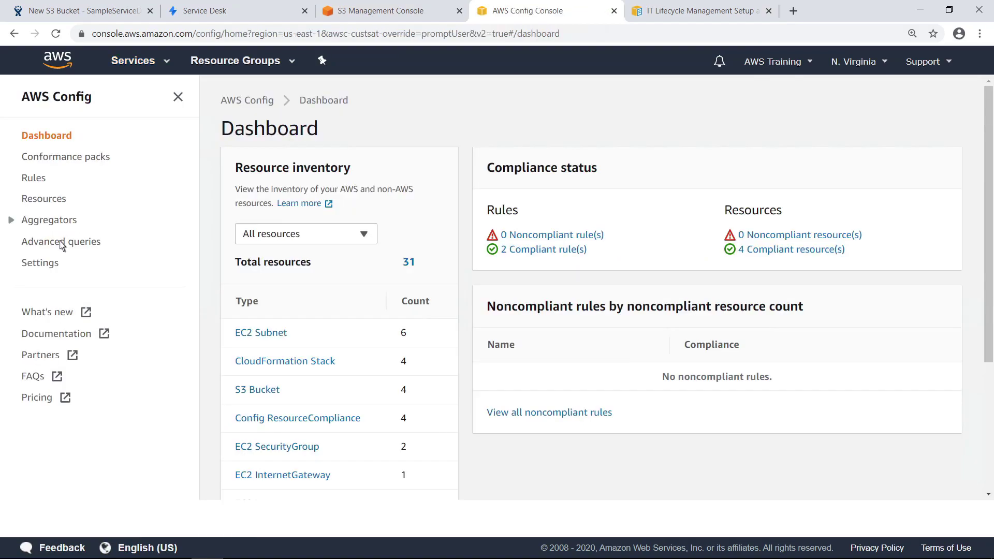
click(33, 178)
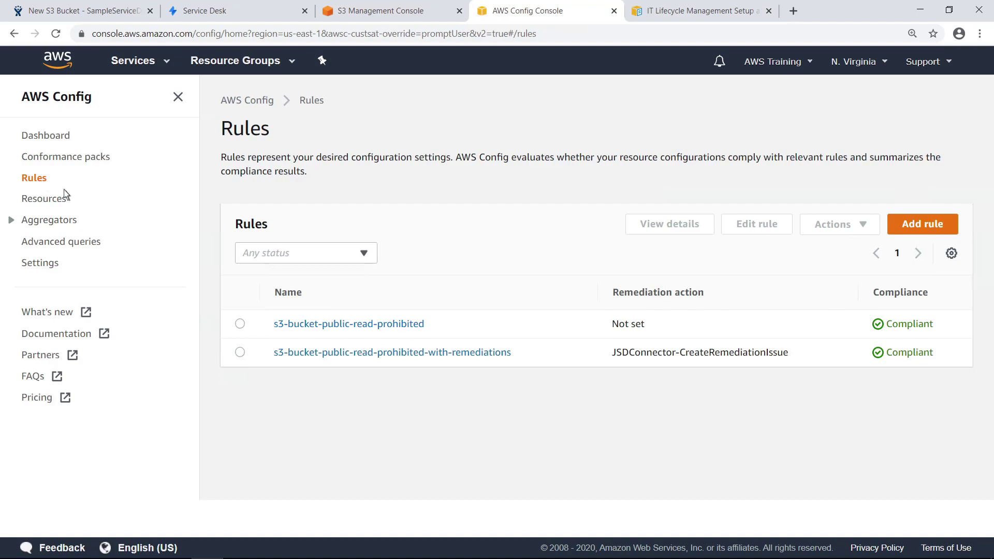
click(497, 353)
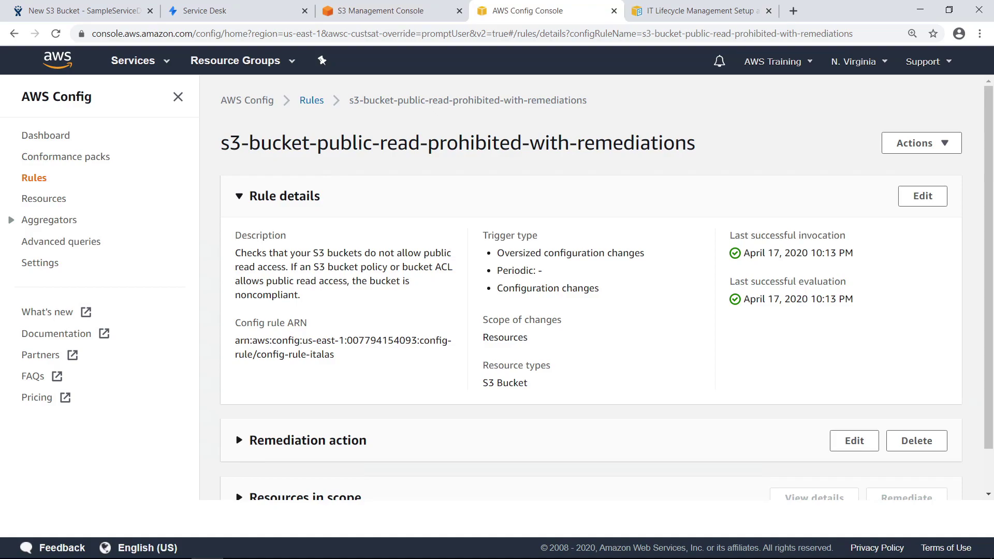
- Expand Resources in scope to confirm all four S3 buckets, including the new one, are Compliant
click(991, 476)
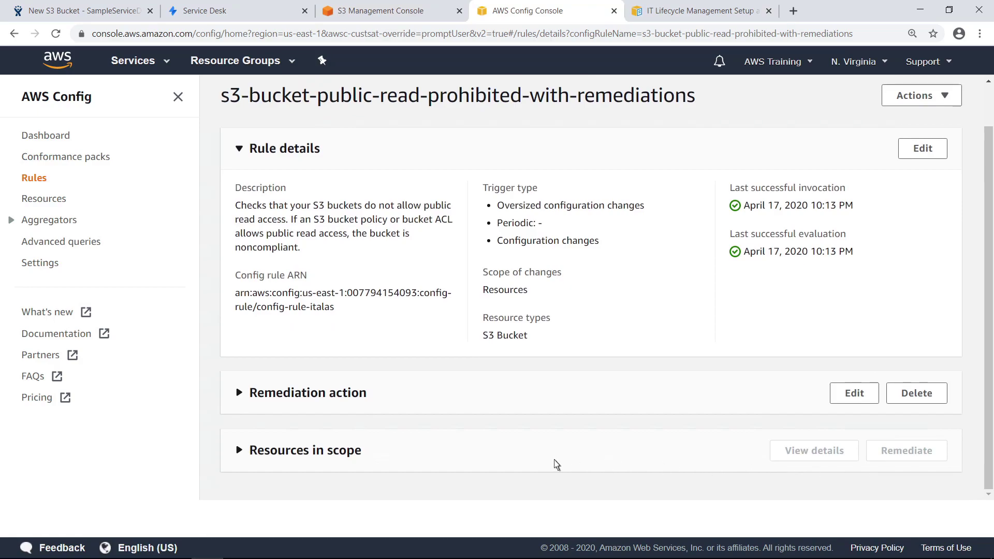
click(238, 450)
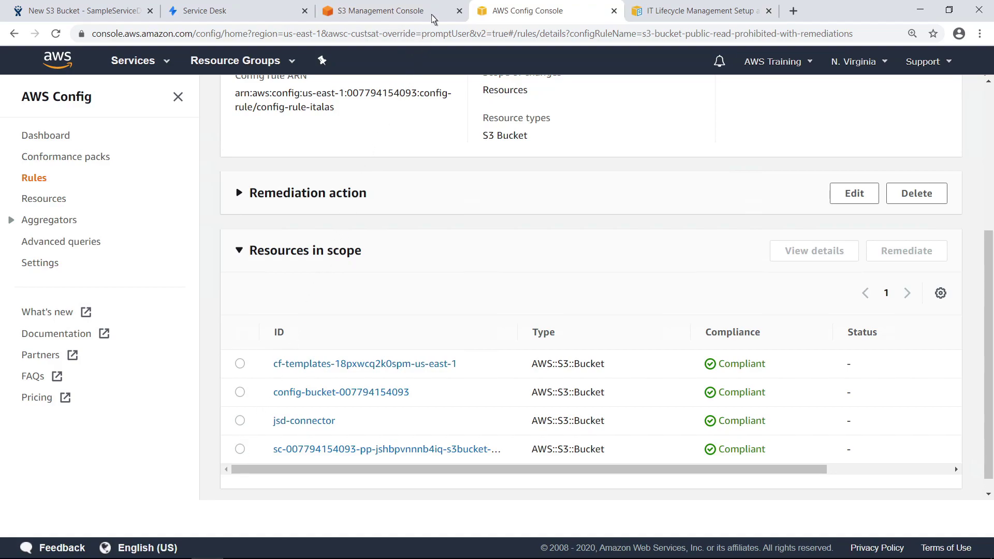
- Return to the S3 console tab showing the empty provisioned bucket's page
click(394, 11)
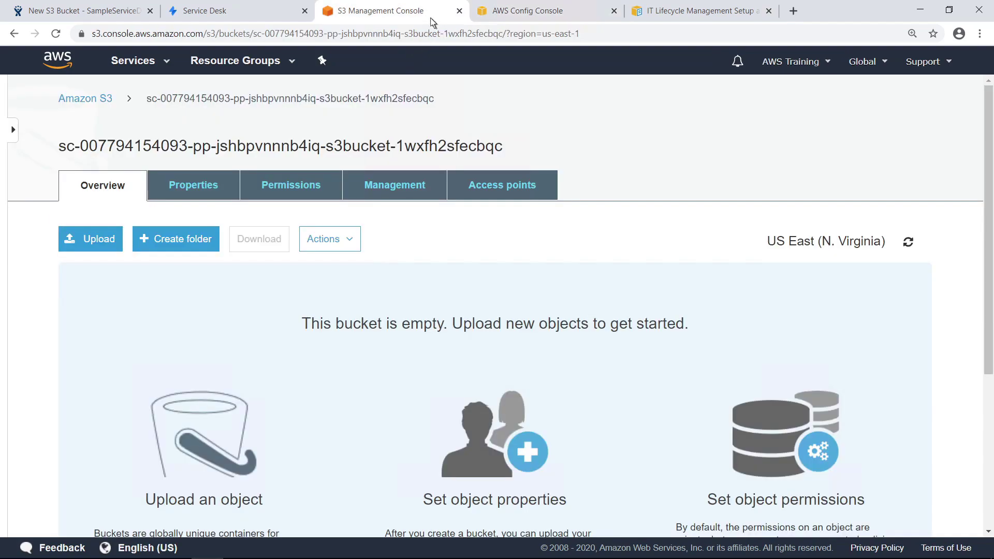
- In the bucket's ACL, grant Everyone List objects and Read bucket permissions and save
click(328, 191)
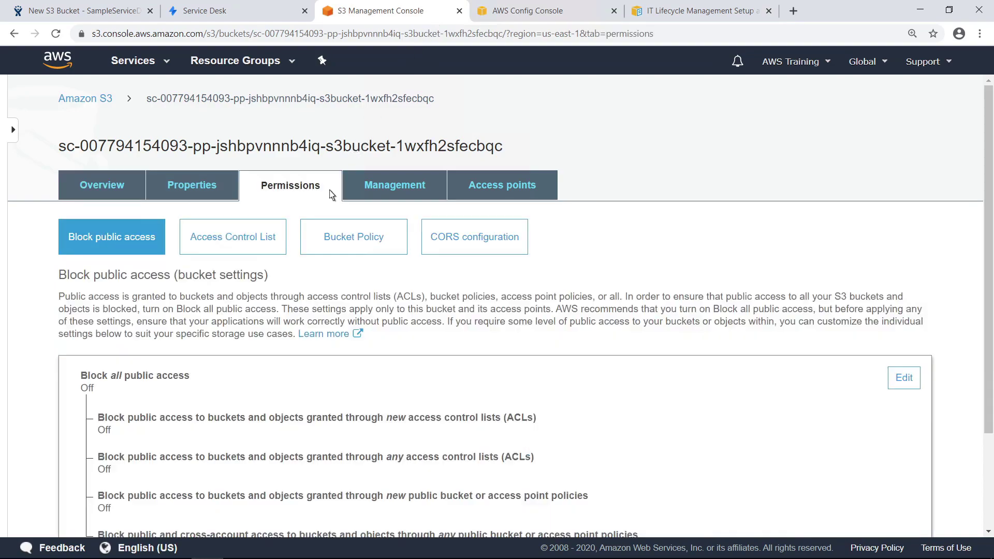
click(272, 244)
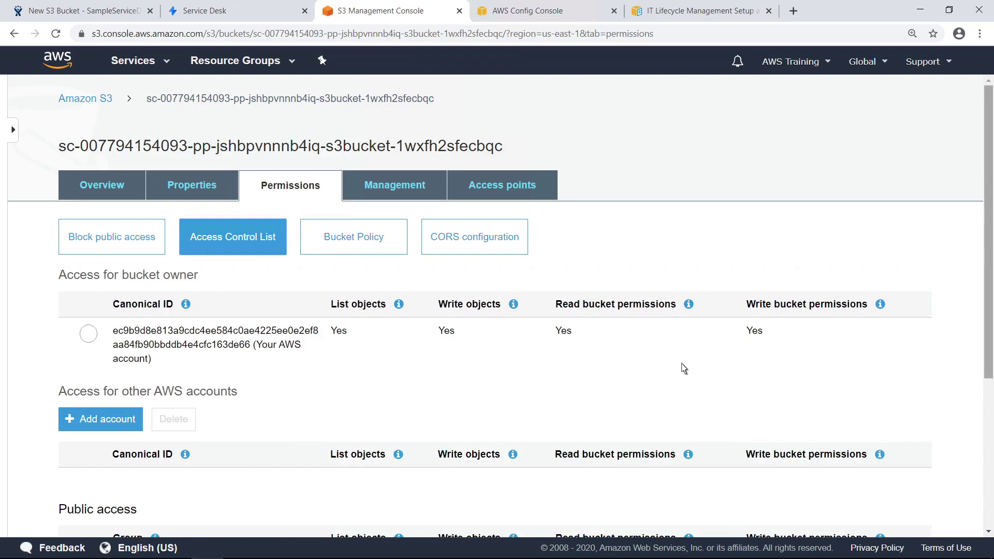
scroll(989, 458, down, 5)
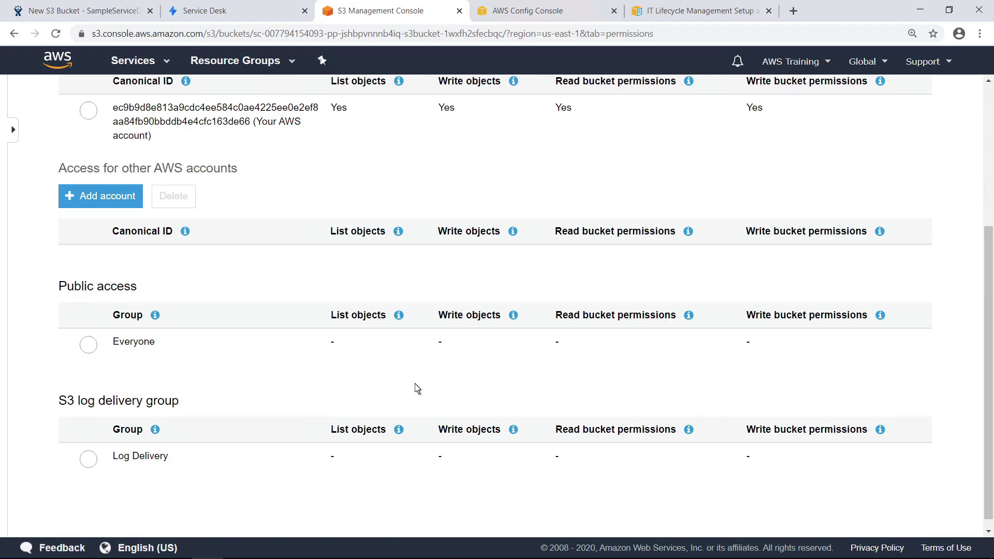
click(88, 345)
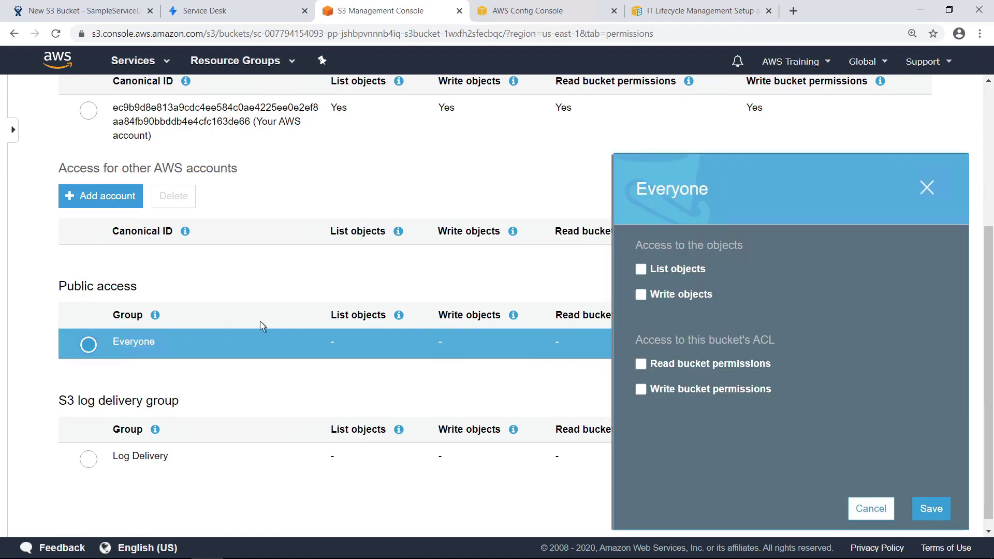
click(641, 270)
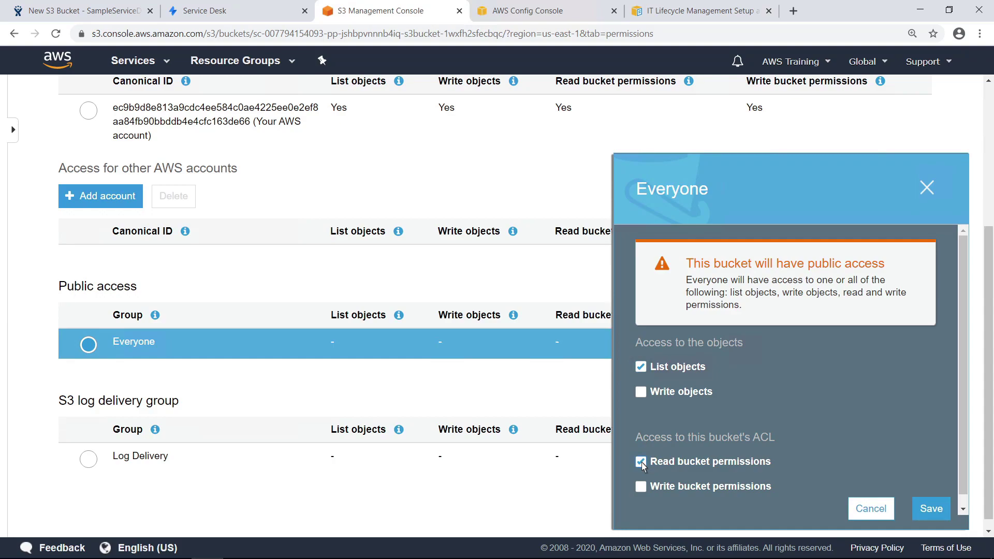
click(932, 509)
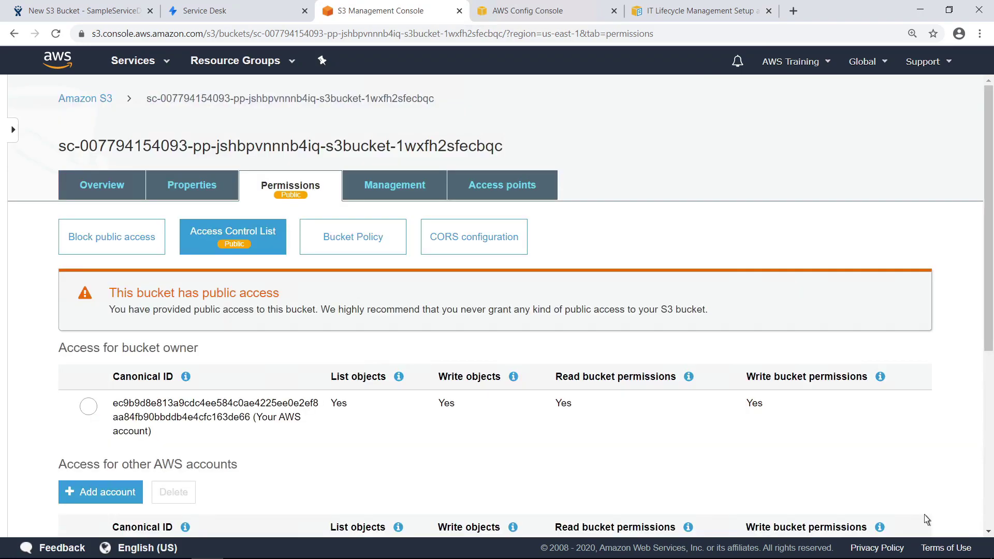
- Re-evaluate the public-read rule in AWS Config, then check the Service Desk queue for SAM-56
click(570, 14)
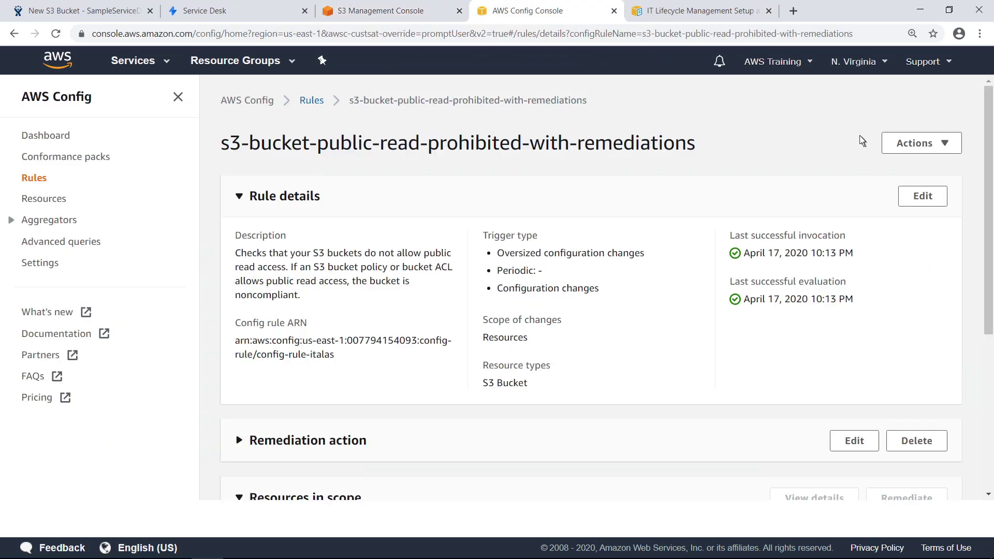
click(893, 152)
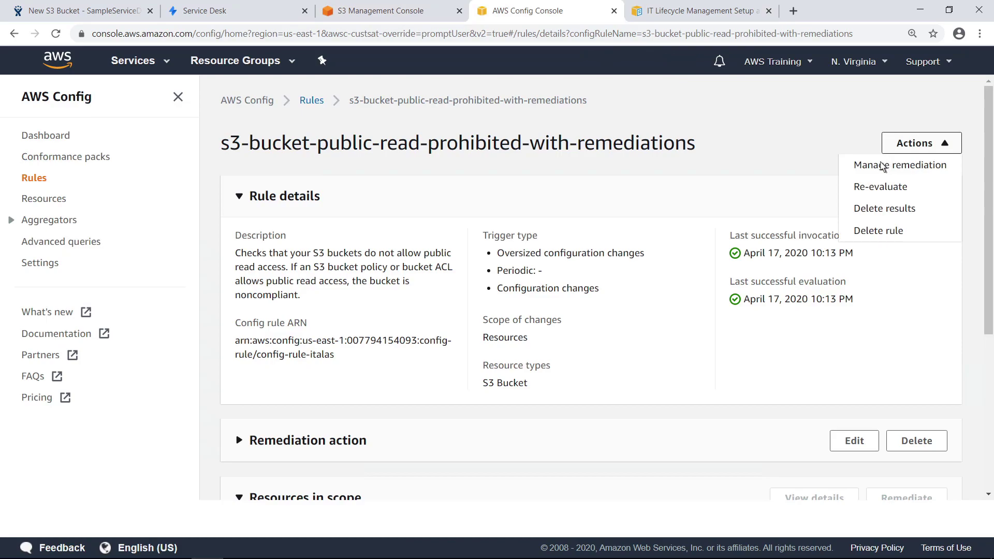
click(862, 187)
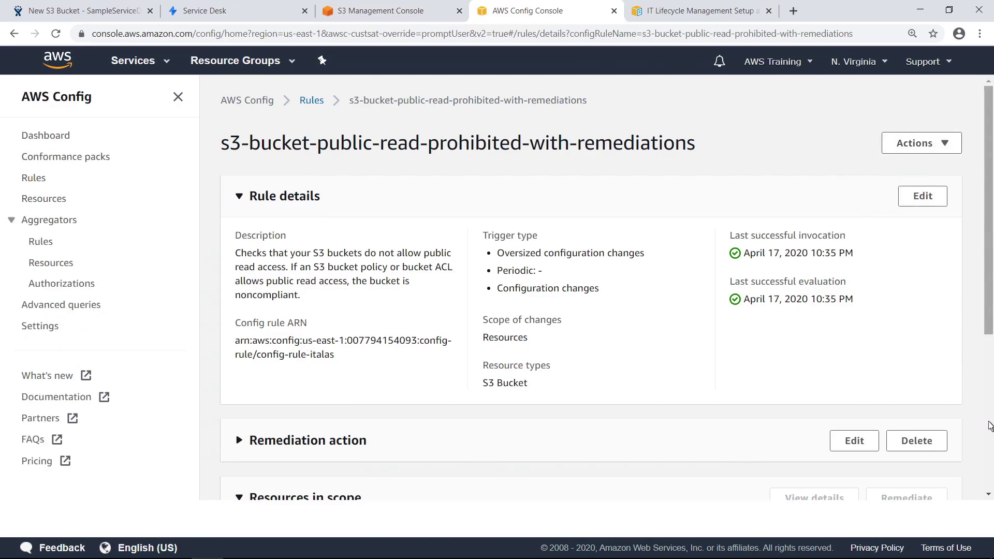
scroll(986, 422, down, 4)
scroll(987, 422, down, 1)
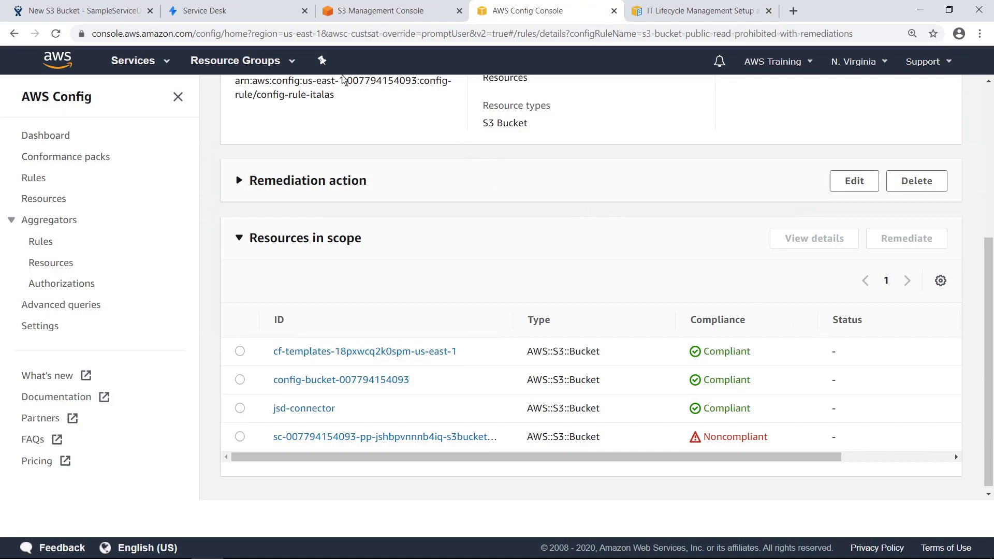
click(226, 11)
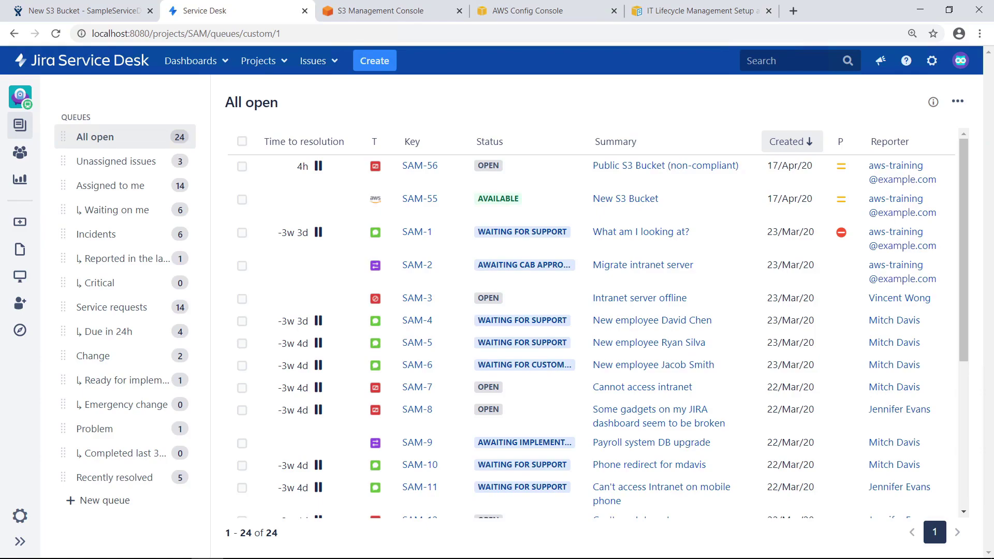
- Open incident SAM-56 and copy the linked S3 bucket's full name
click(411, 166)
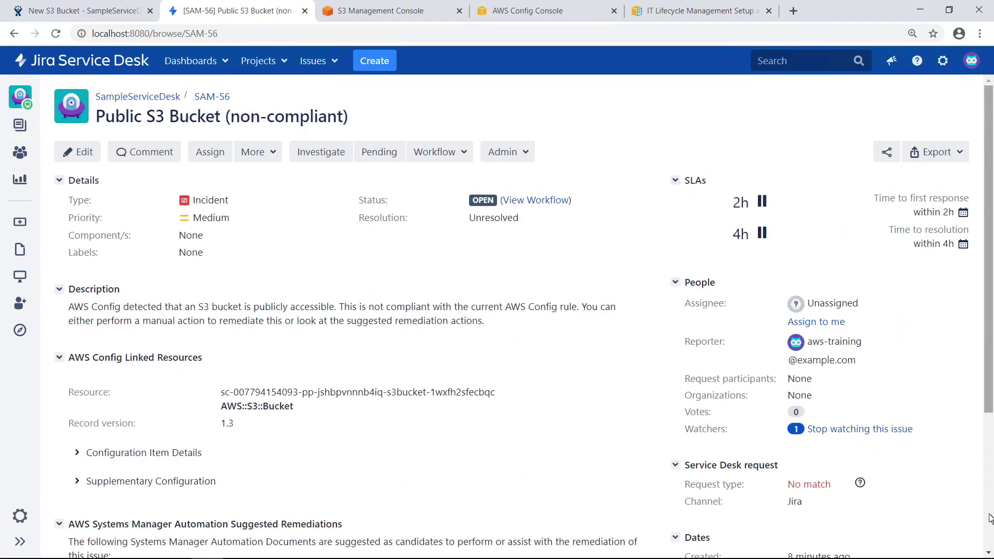
scroll(990, 518, down, 4)
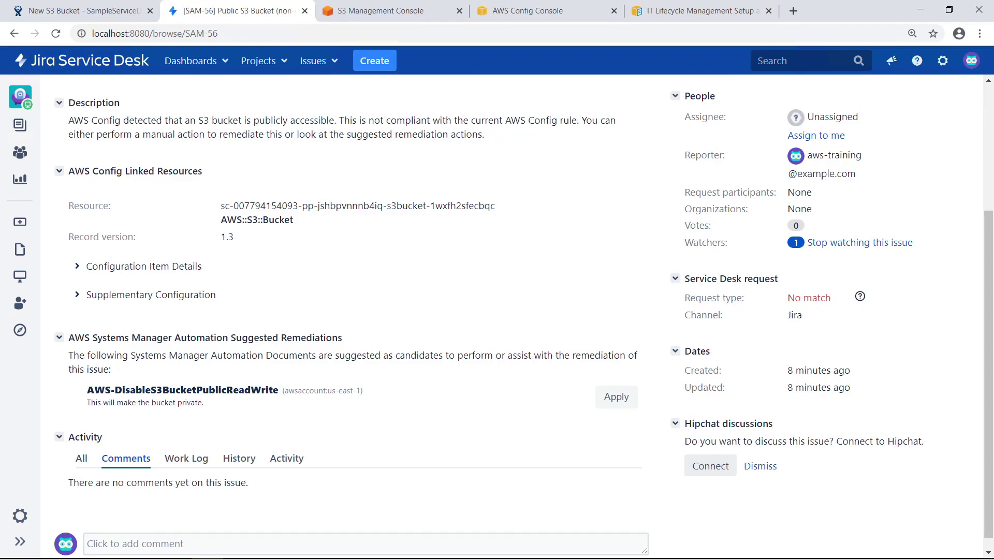
triple_click(492, 213)
key(ctrl+c)
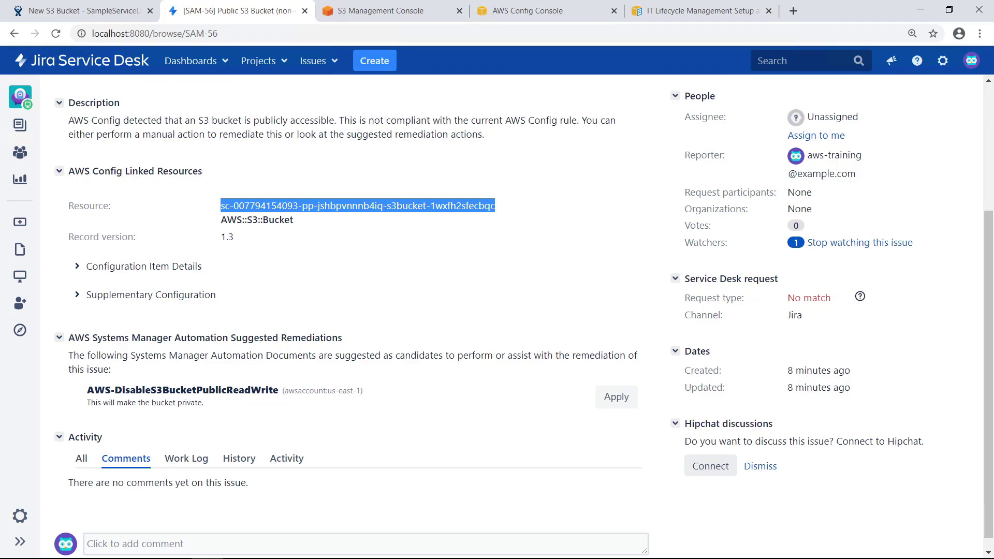
click(441, 221)
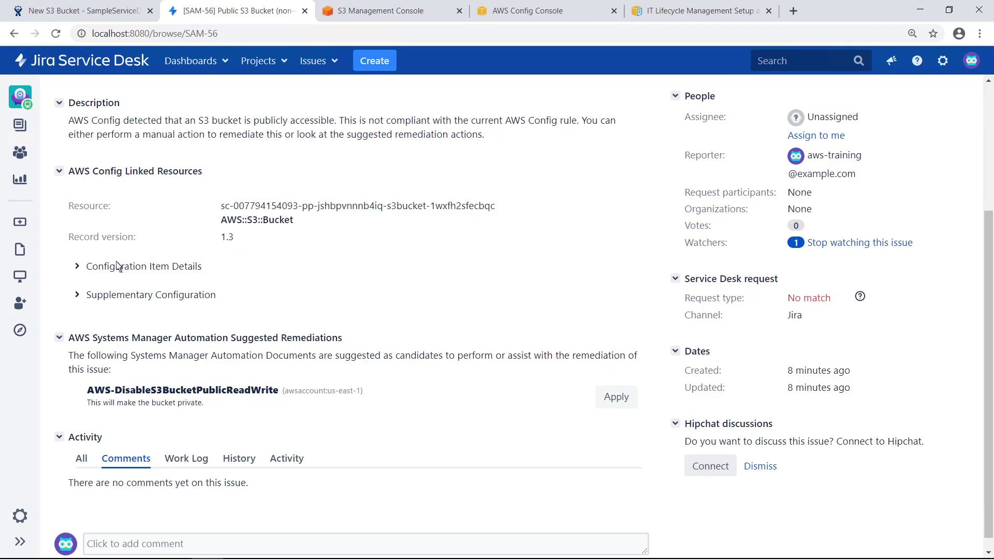
- Expand Configuration Item Details and Supplementary Configuration to view the bucket's ACL
click(77, 267)
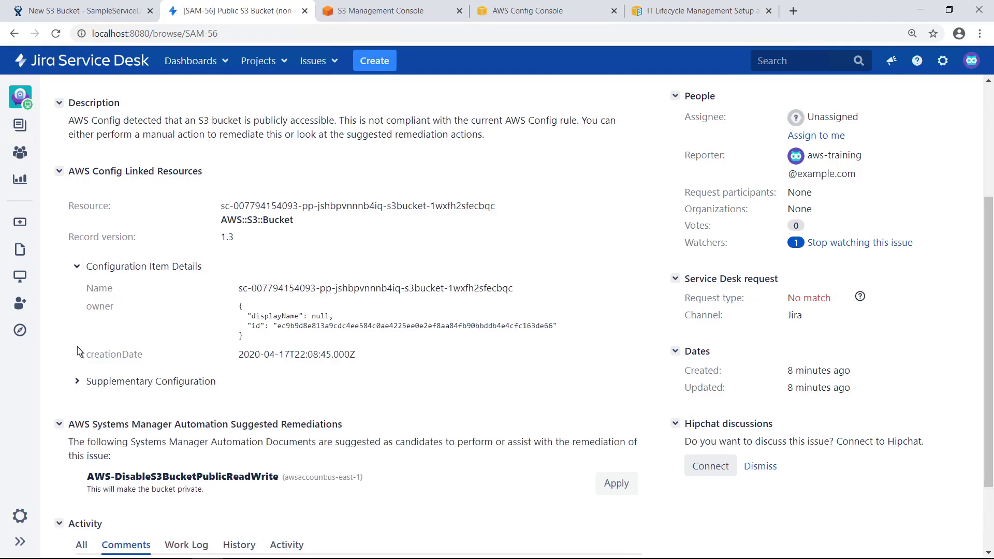
click(78, 382)
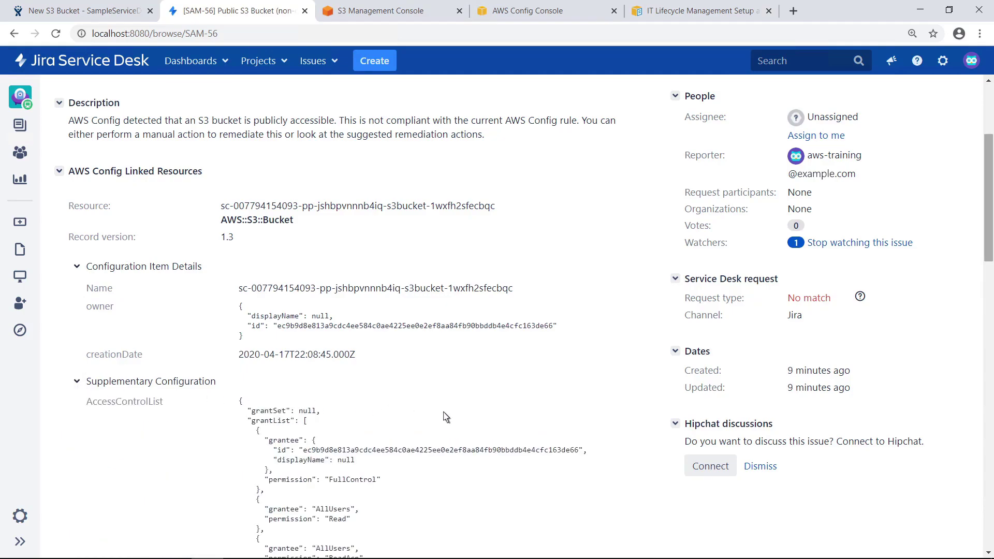
click(990, 463)
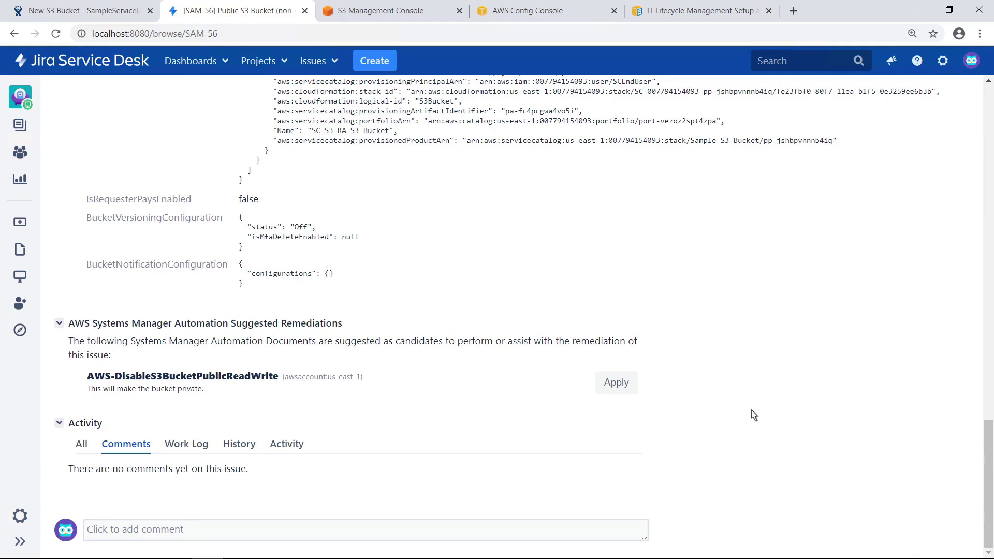
- Request the AWS-DisableS3BucketPublicReadWrite remediation with the copied bucket name as S3BucketName
click(616, 383)
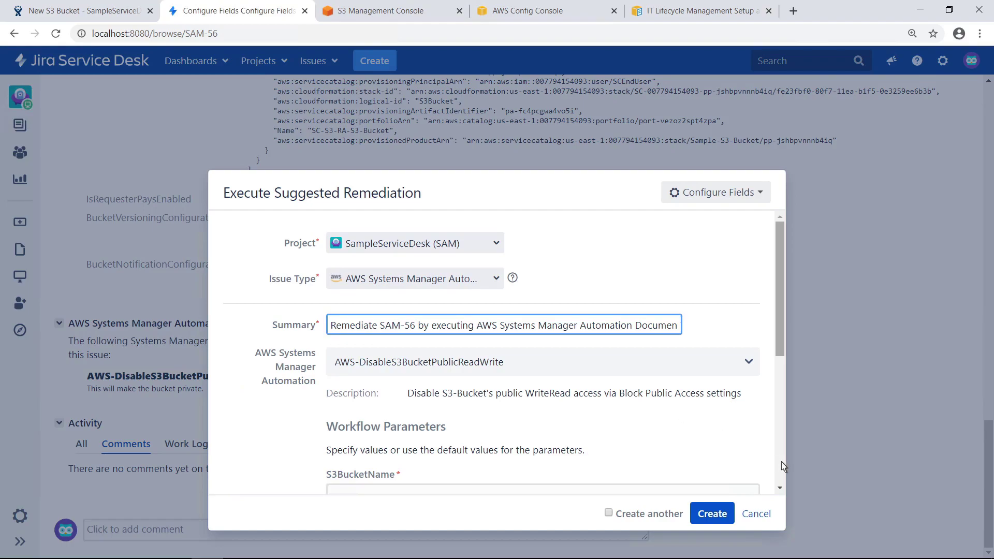
scroll(782, 466, down, 4)
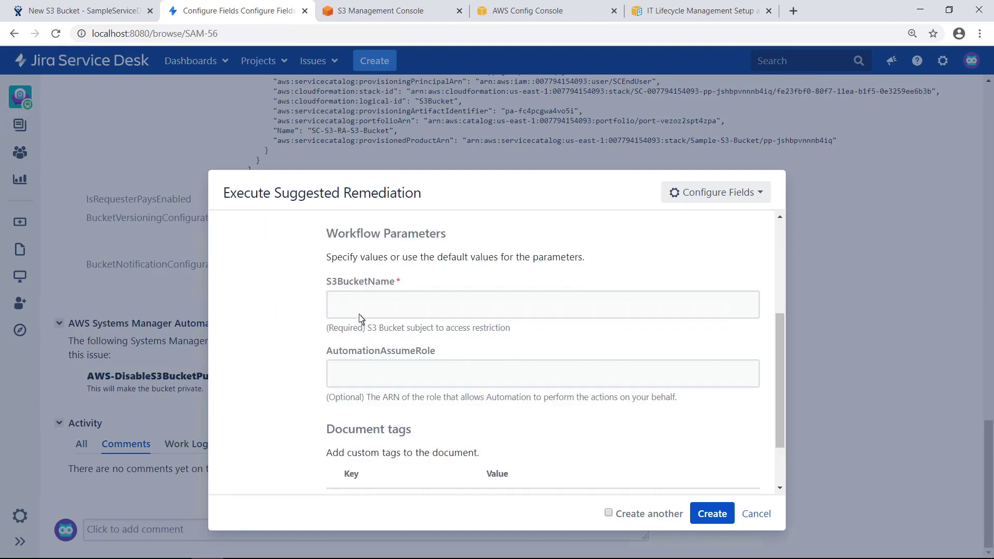
click(340, 308)
key(ctrl+v)
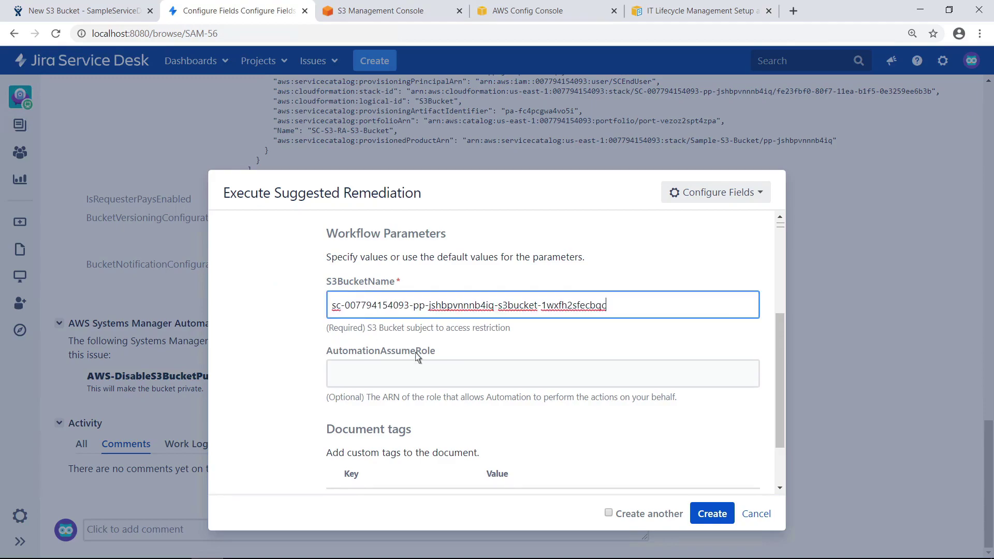
click(701, 521)
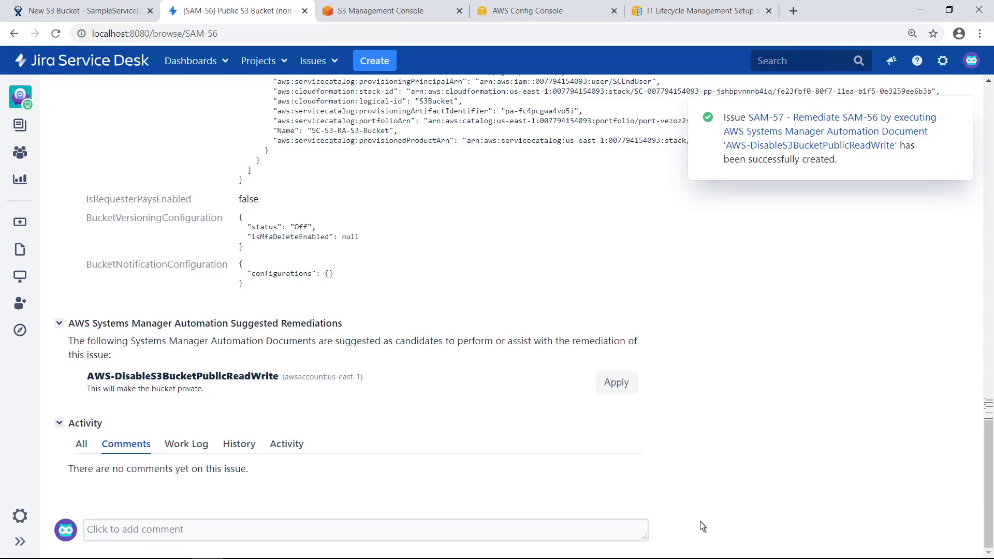
- Open SAM-57 and review its successful automation execution details
click(729, 151)
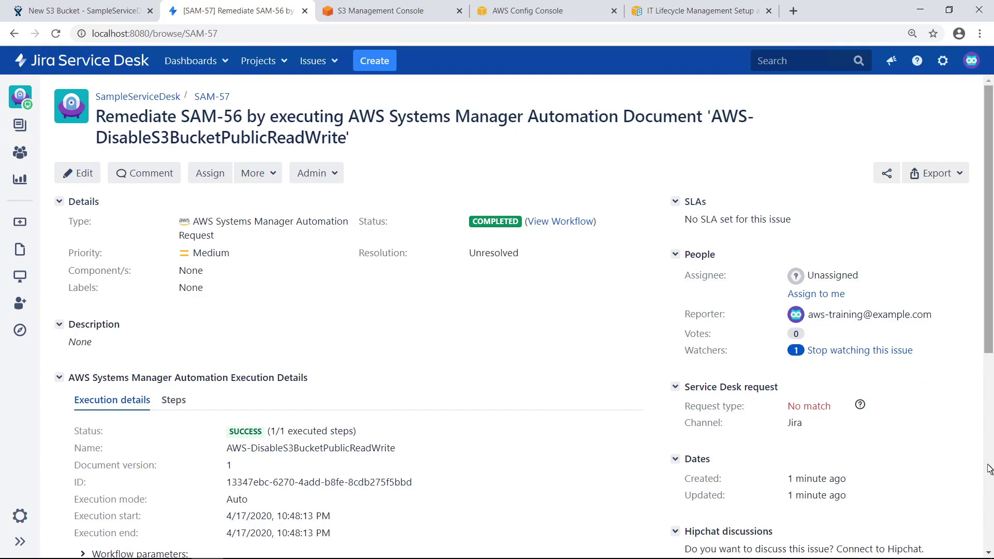
scroll(989, 470, down, 5)
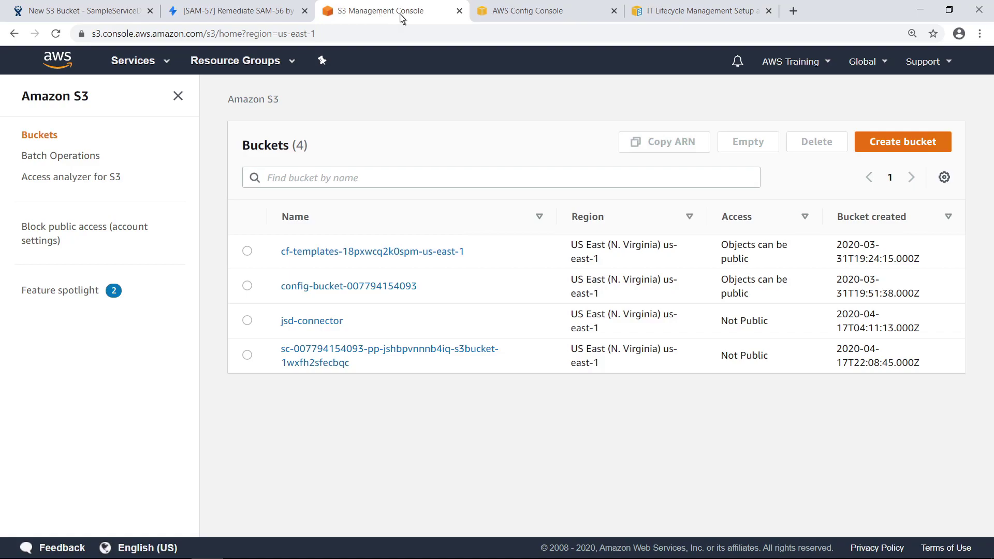
- Check AWS Config's Resources in scope, where the remediated bucket is now Compliant
click(563, 17)
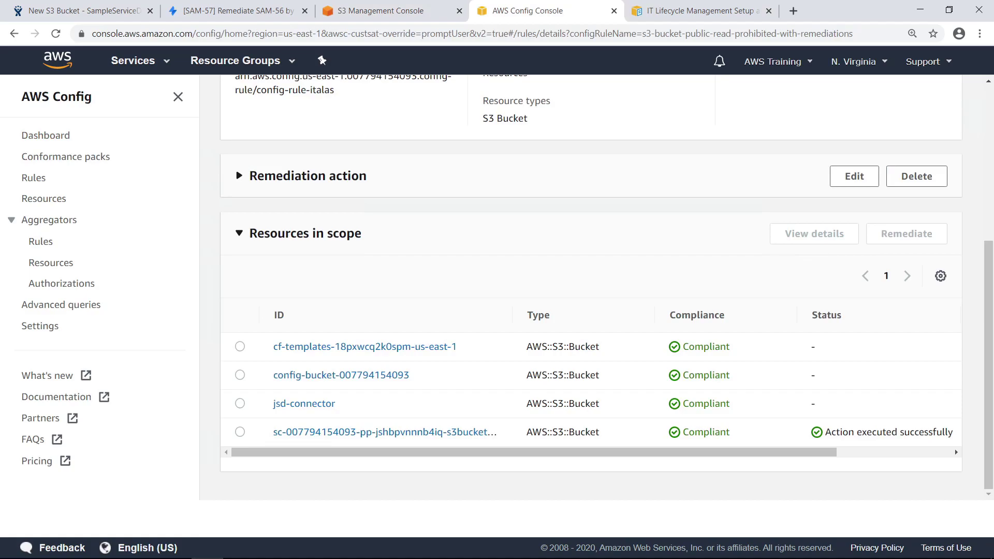